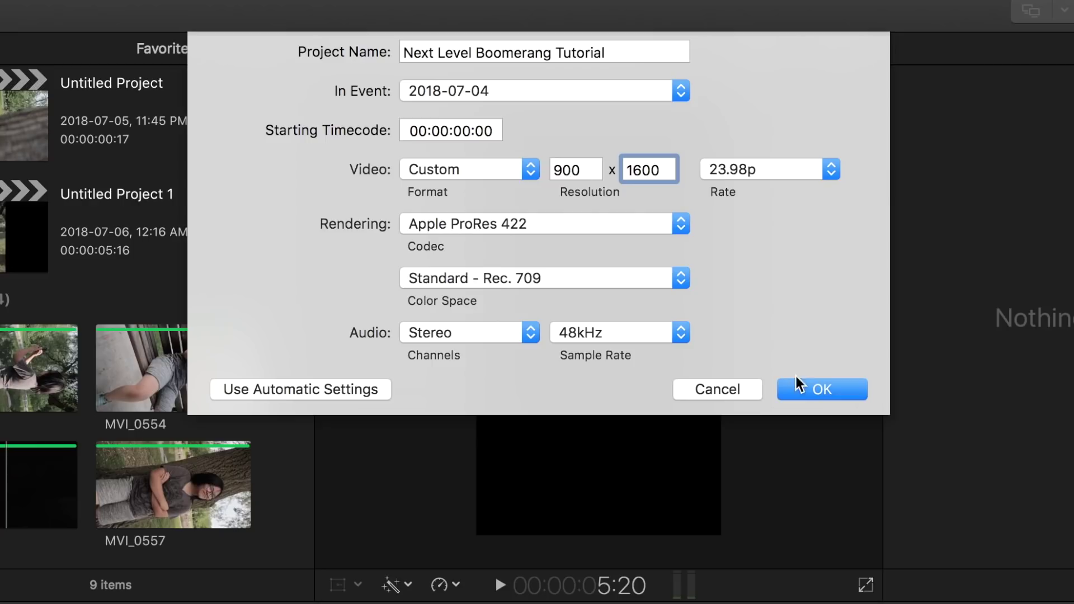
- Confirm the 900x1600 project, drop MVI_0553 into the timeline, rotate it 90° and scale it to 180%
left_click(822, 390)
left_click_drag(34, 367, 0, 603)
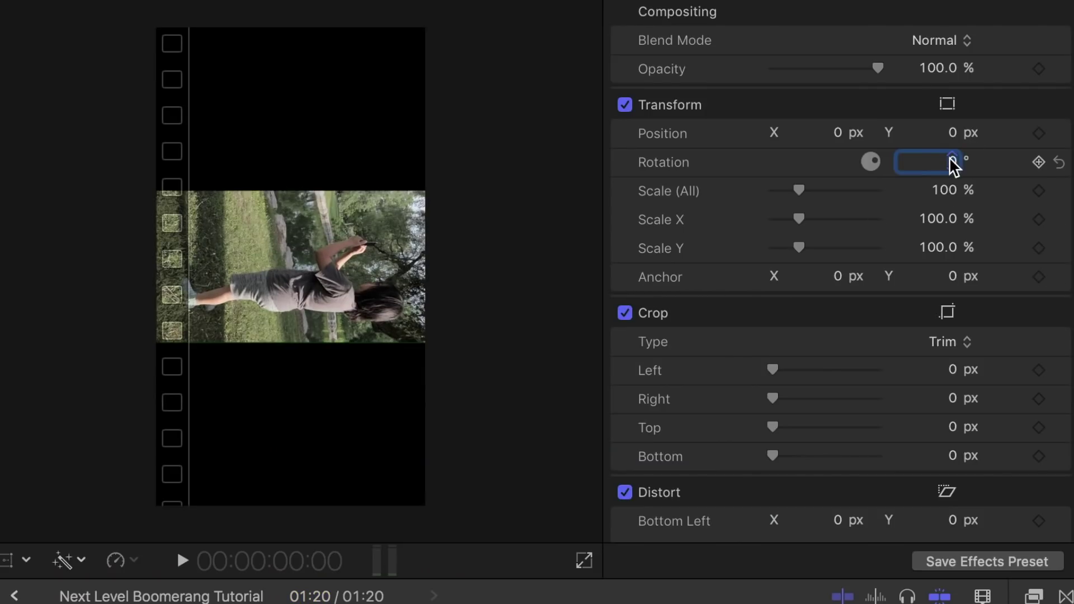
key("Return")
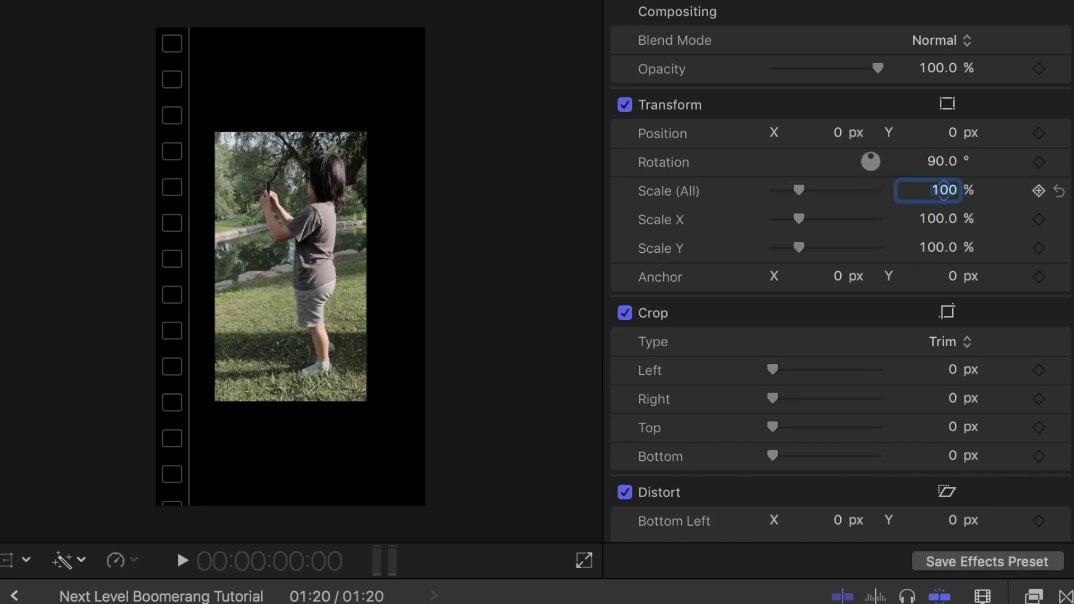
mouse_move(944, 190)
left_mouse_down()
mouse_move(944, 168)
mouse_move(944, 188)
left_mouse_up()
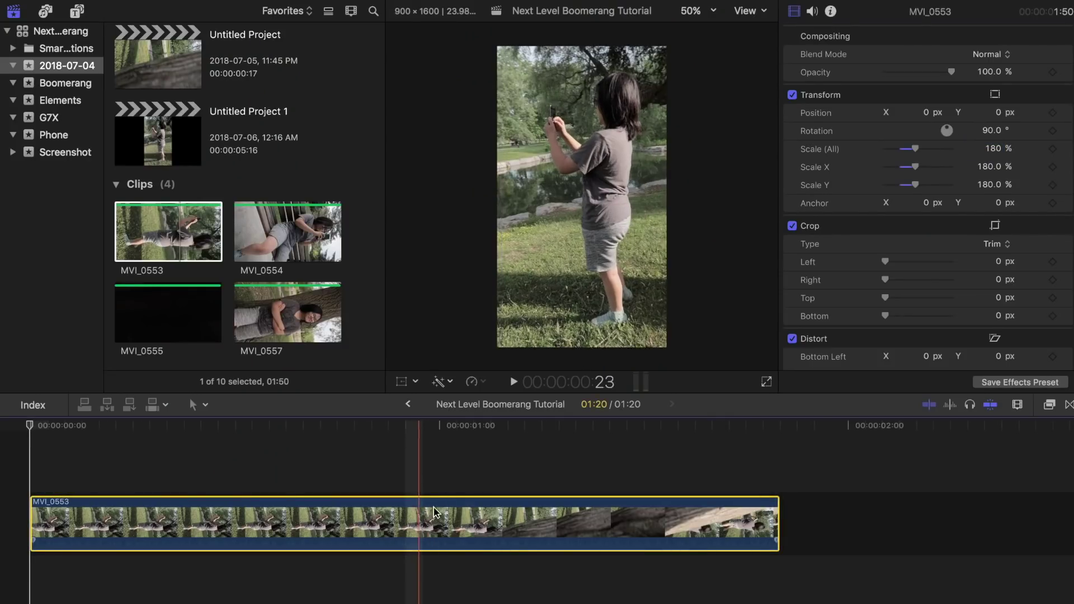
- Apply Automatic Speed so MVI_0553 plays at 40%
left_click(482, 383)
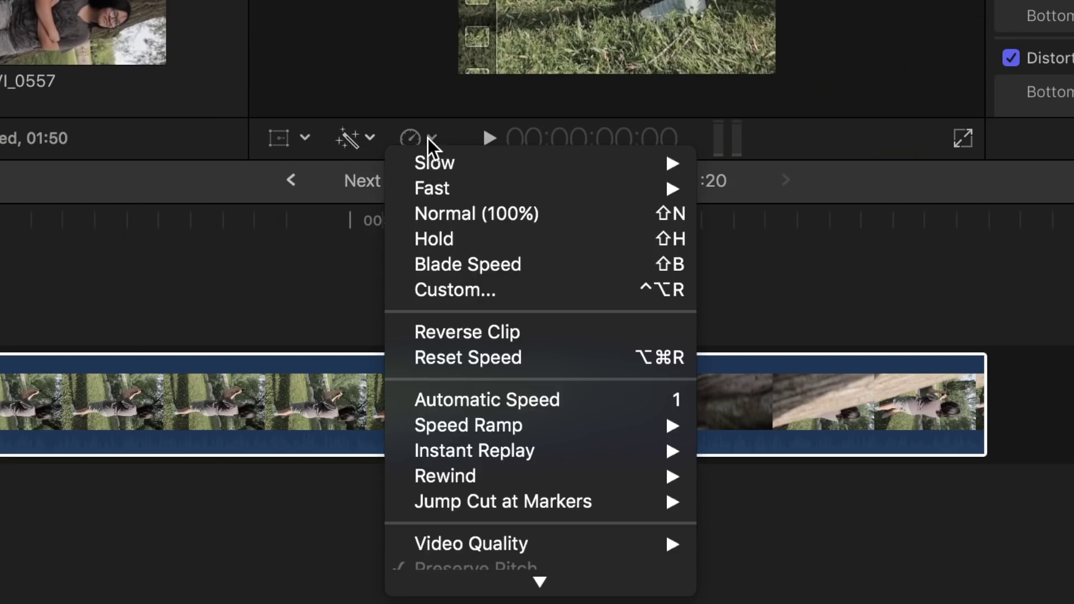
left_click(460, 393)
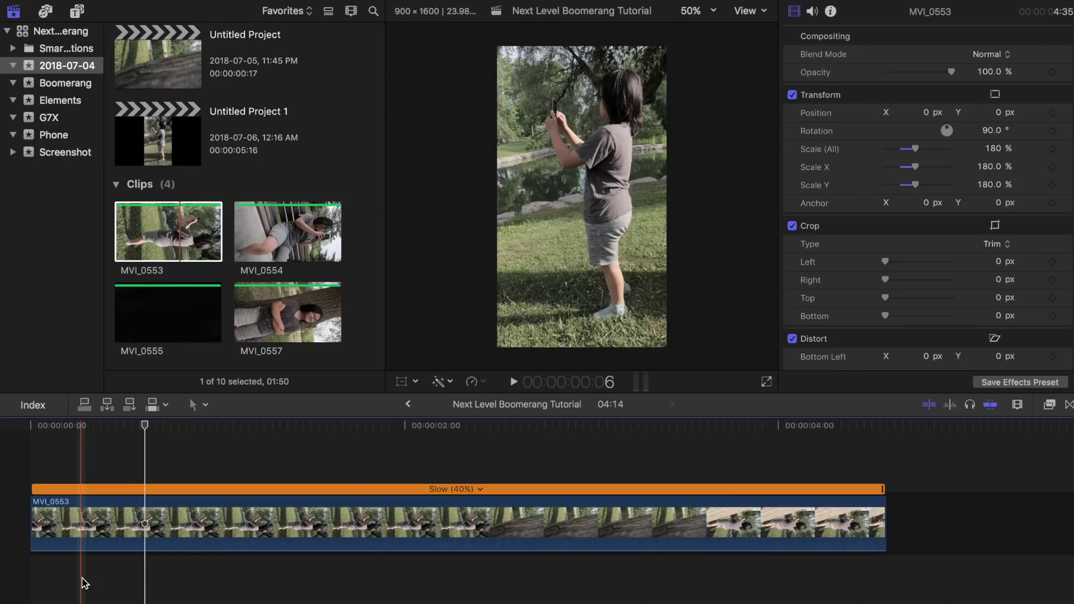
left_click(84, 548)
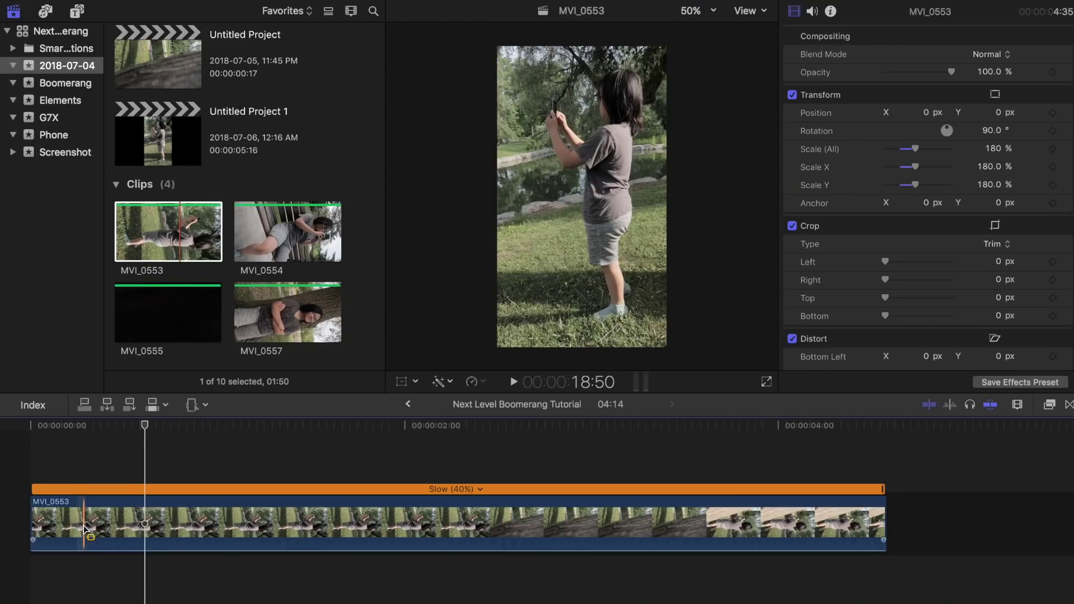
- Speed the range from the clip start to about 03:15 up to 4x and play it back
left_click_drag(84, 528, 817, 533)
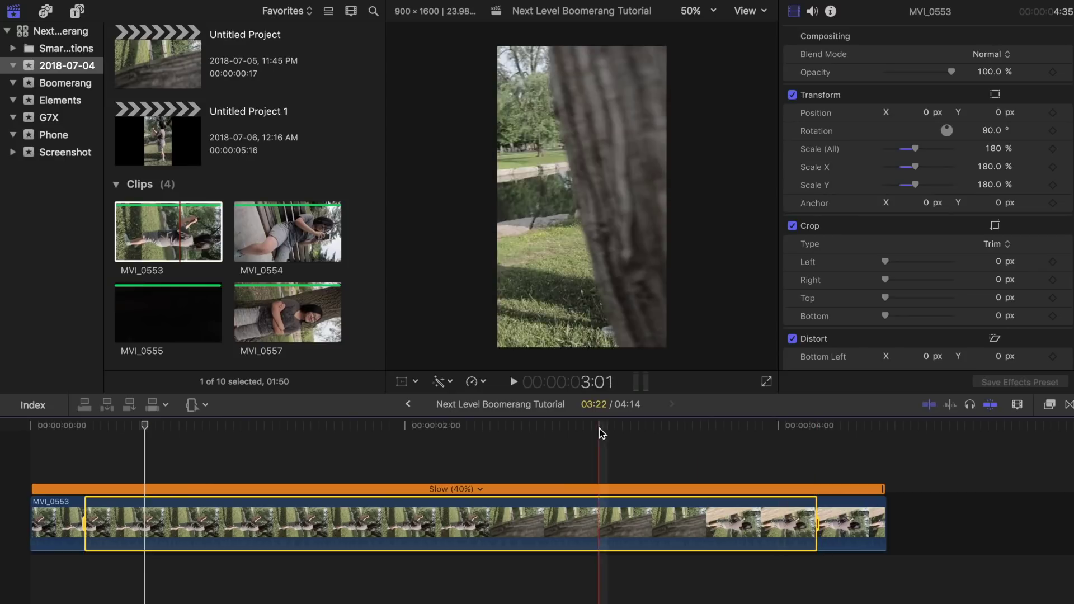
left_click(484, 385)
mouse_move(505, 415)
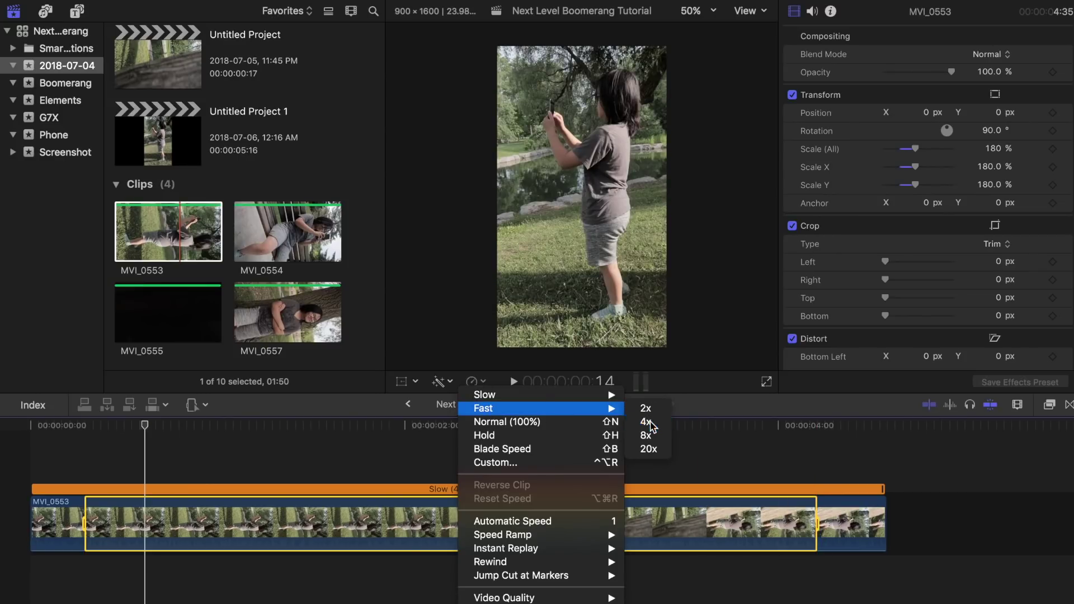
left_click(646, 422)
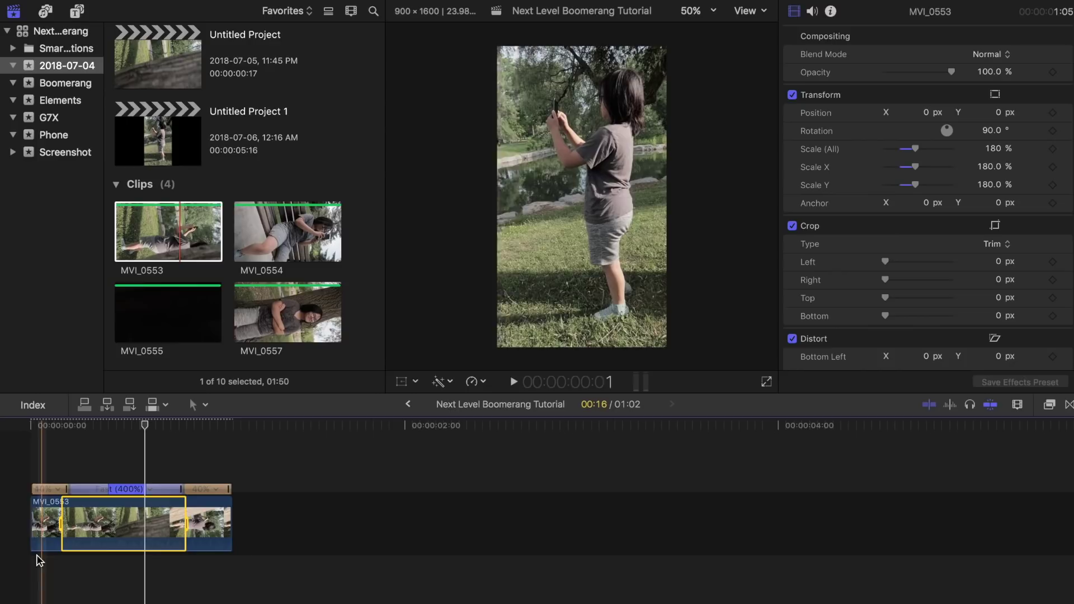
key("space")
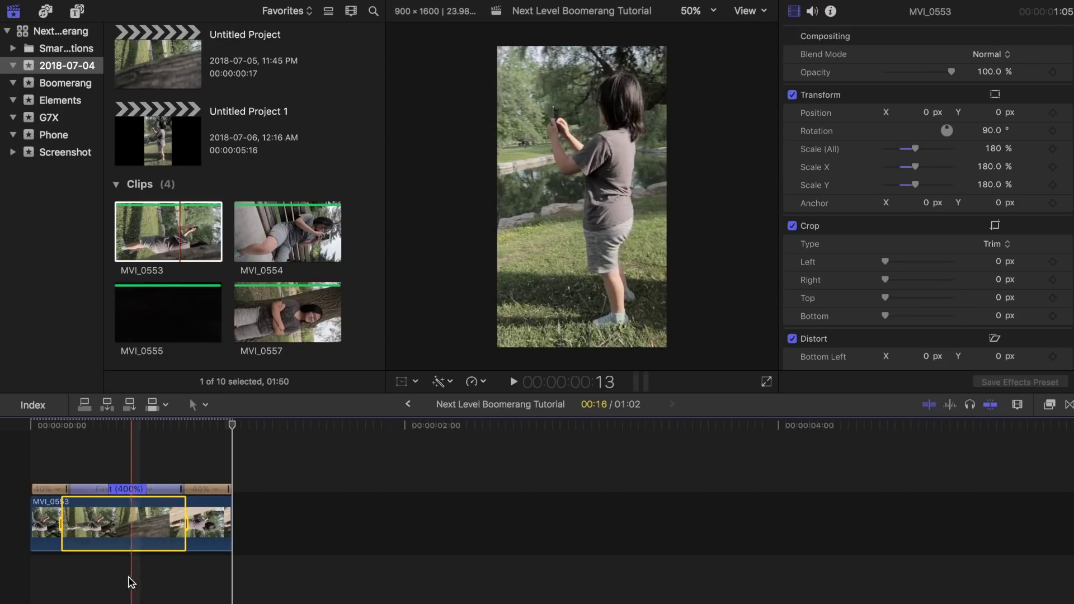
- Apply Draw Mask to MVI_0553 and draw a closed shape along the tree edge
key("super+5")
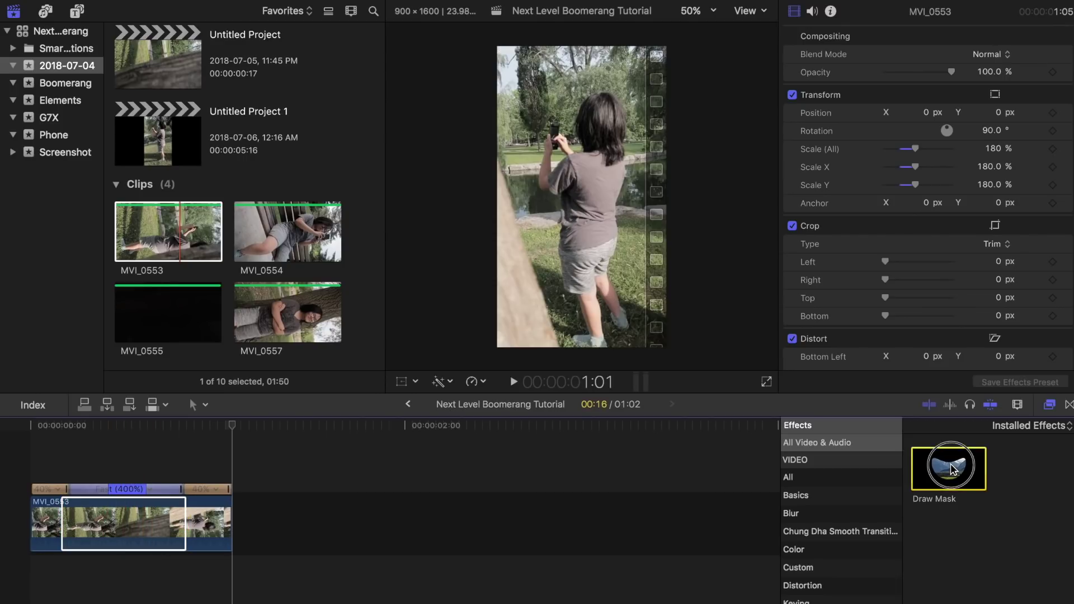
mouse_move(952, 469)
left_mouse_down()
mouse_move(304, 492)
mouse_move(179, 515)
mouse_move(177, 527)
left_mouse_up()
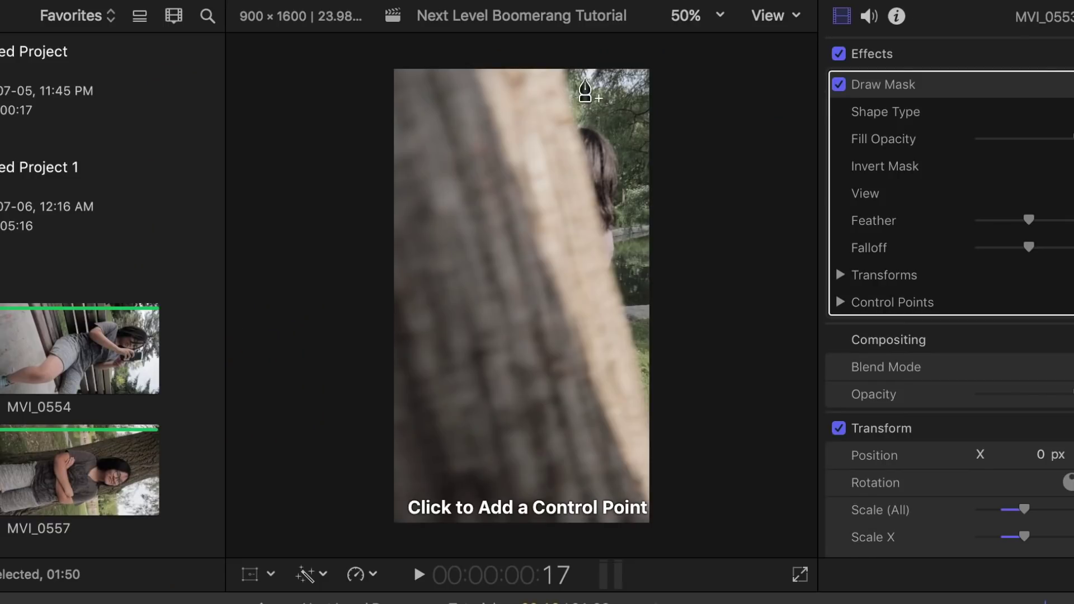
left_click(561, 55)
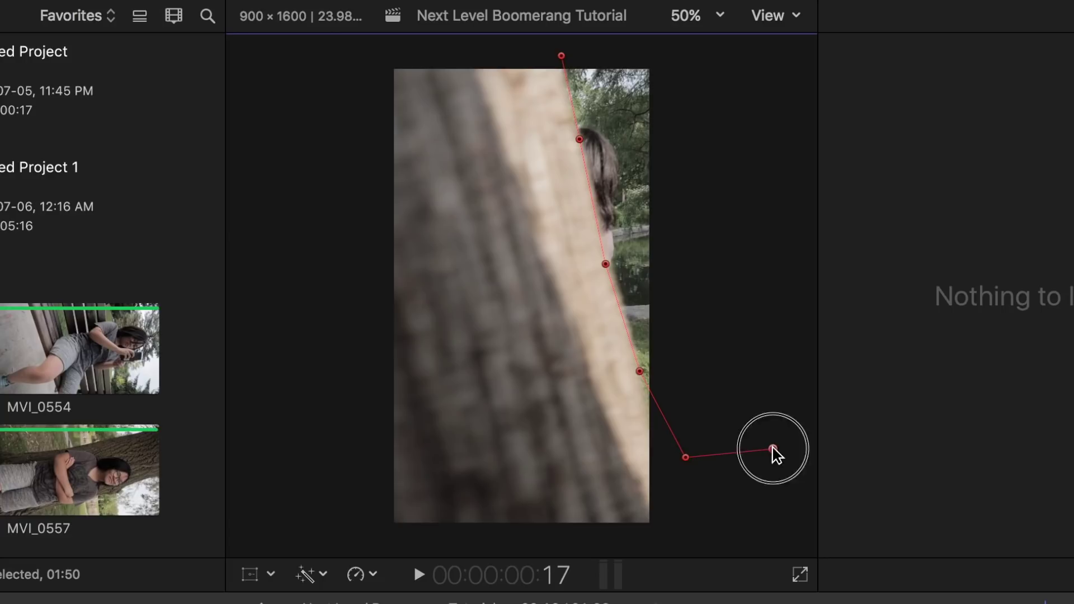
left_click(561, 55)
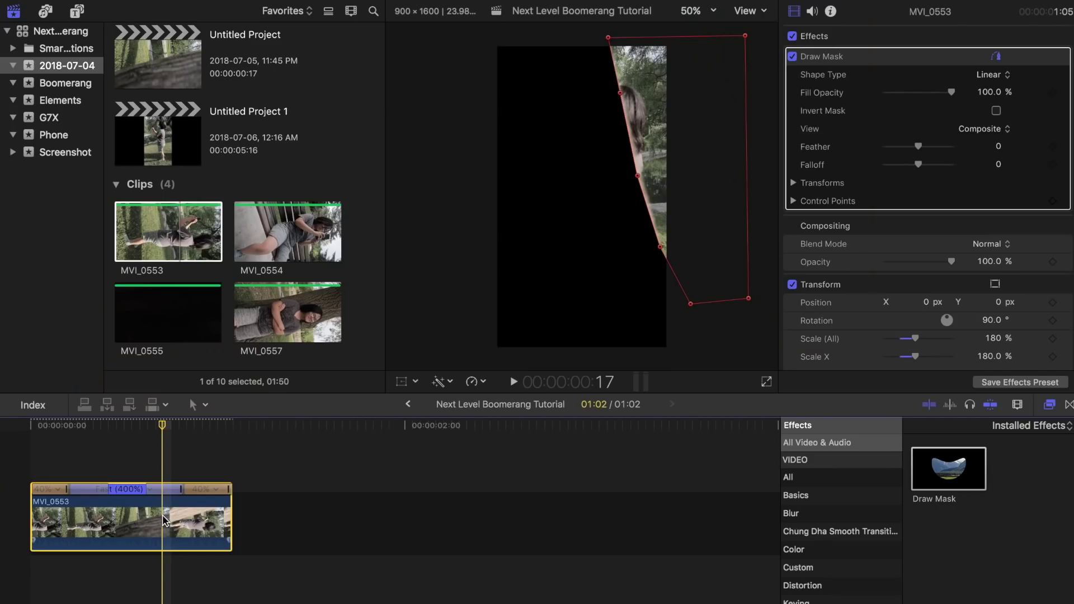
- Invert the mask, feather it to 38, and keyframe the feather, mask transforms and control points
left_click(997, 110)
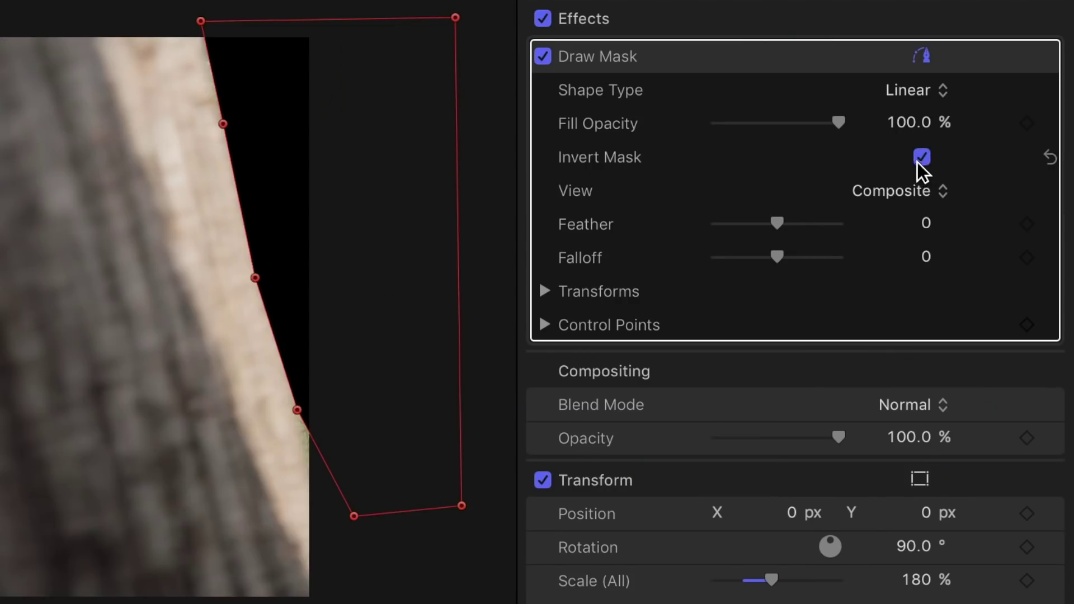
left_click_drag(919, 146, 932, 145)
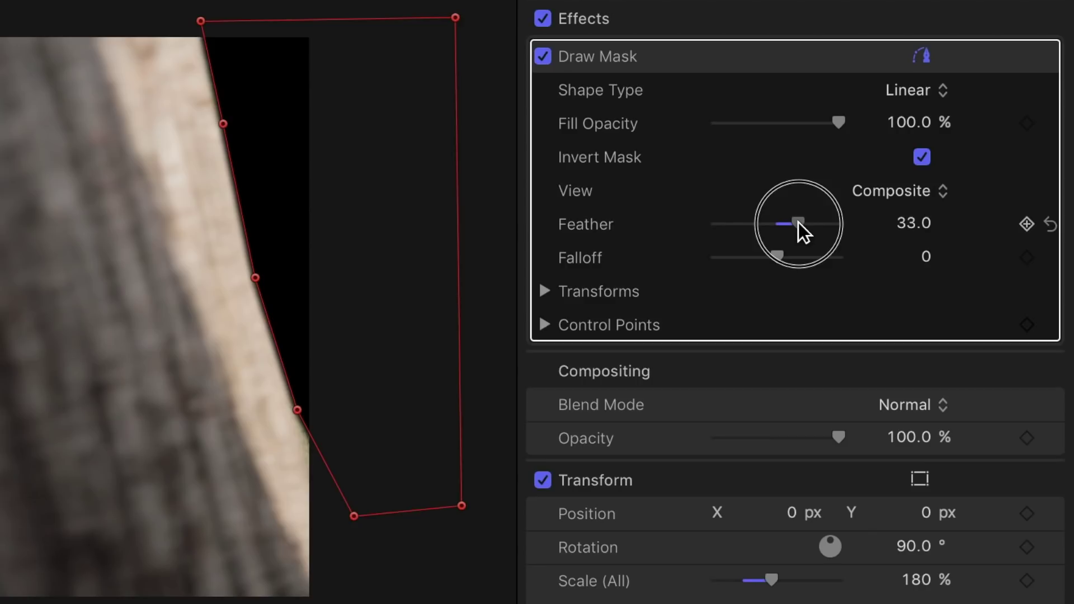
left_click_drag(798, 223, 801, 223)
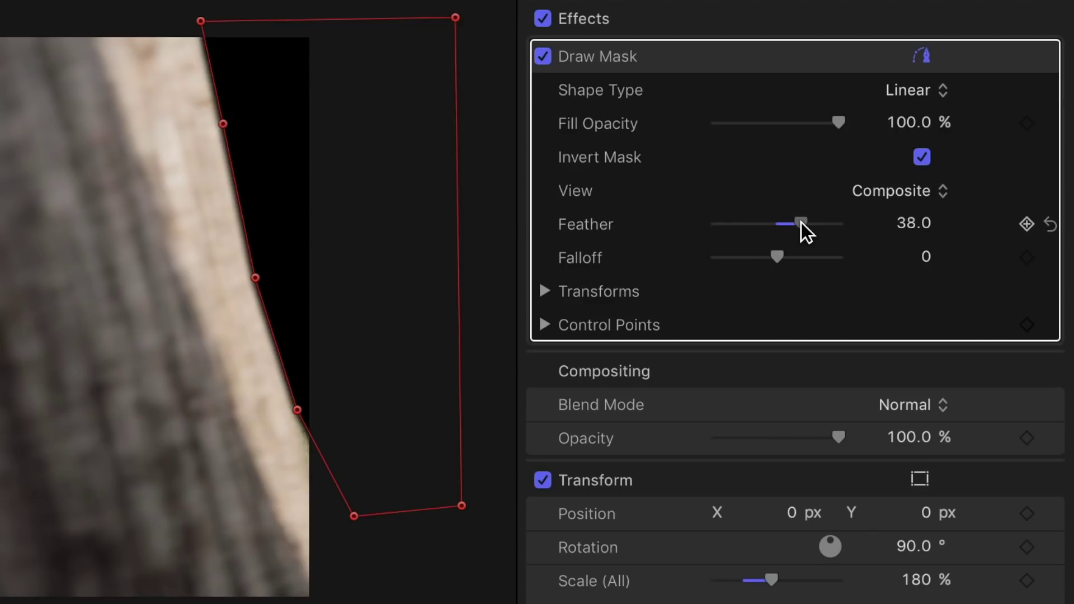
left_click(1027, 224)
right_click(598, 292)
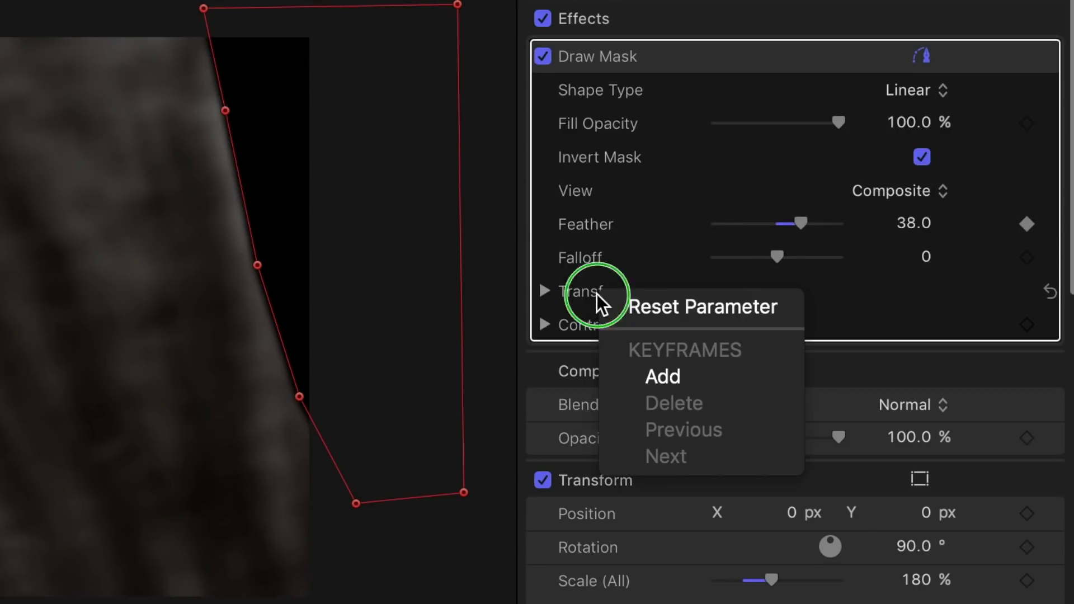
left_click(647, 376)
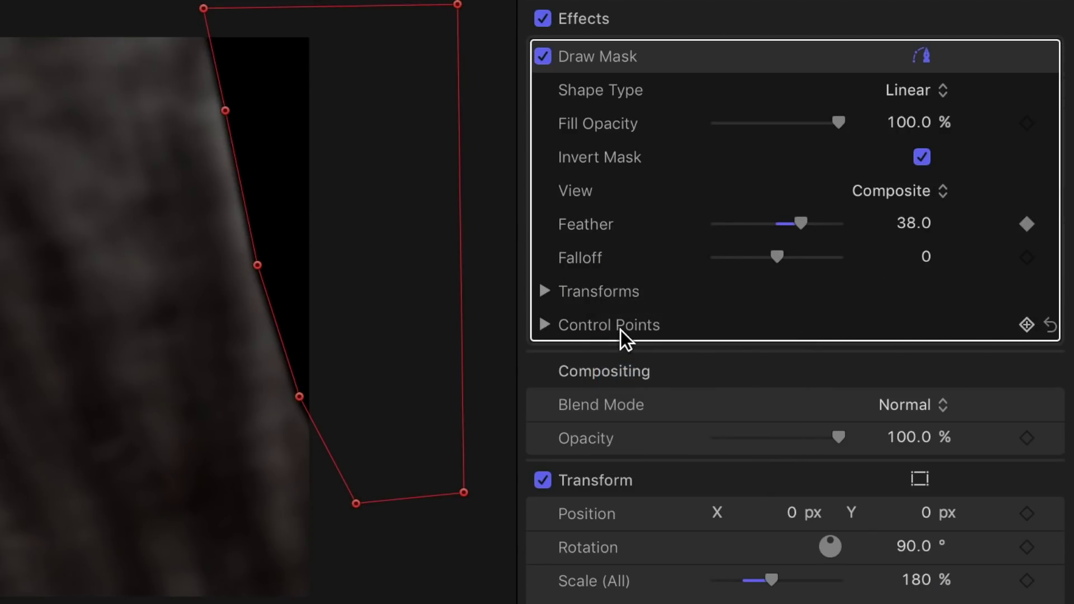
right_click(619, 327)
left_click(657, 408)
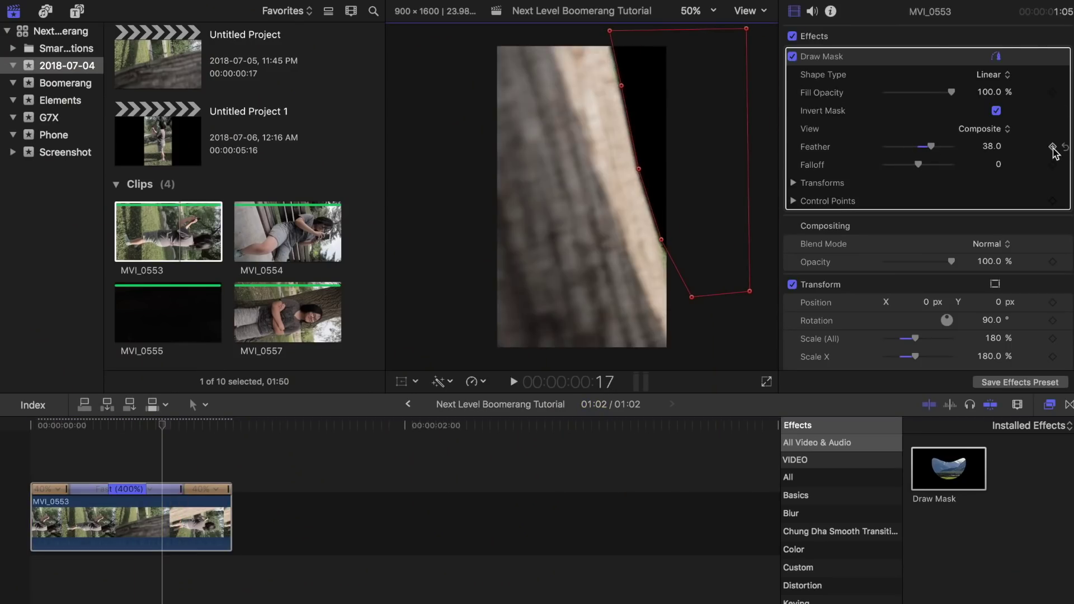
- Step forward frame by frame, moving the mask points to follow the wooden post's edge to the clip end
key("Left")
key("Right")
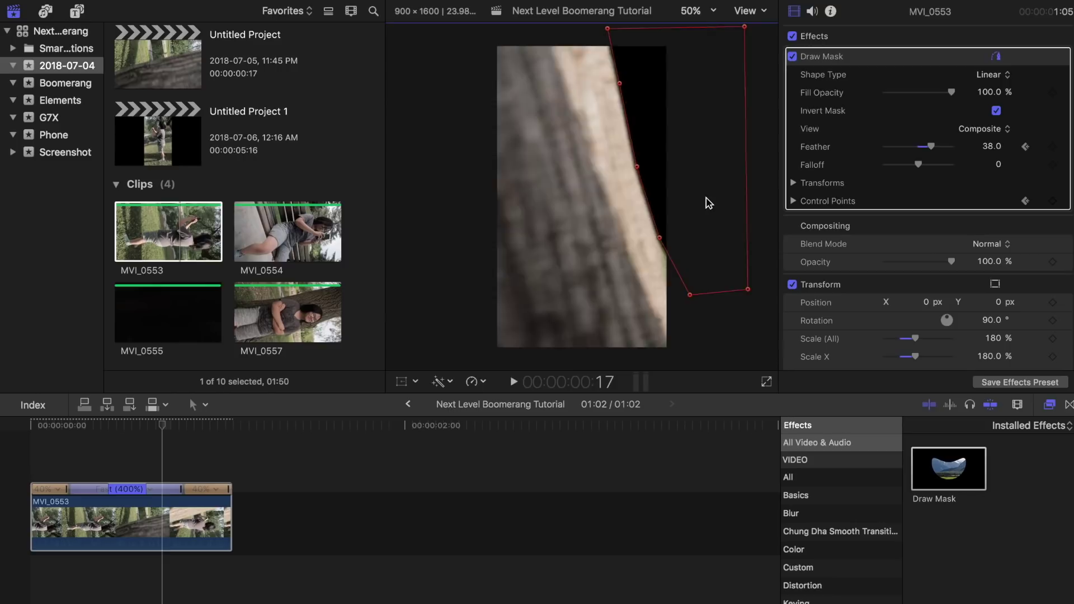
left_click_drag(709, 207, 648, 343)
left_click_drag(700, 34, 707, 28)
key("Right")
key("Right")
left_click_drag(660, 137, 551, 89)
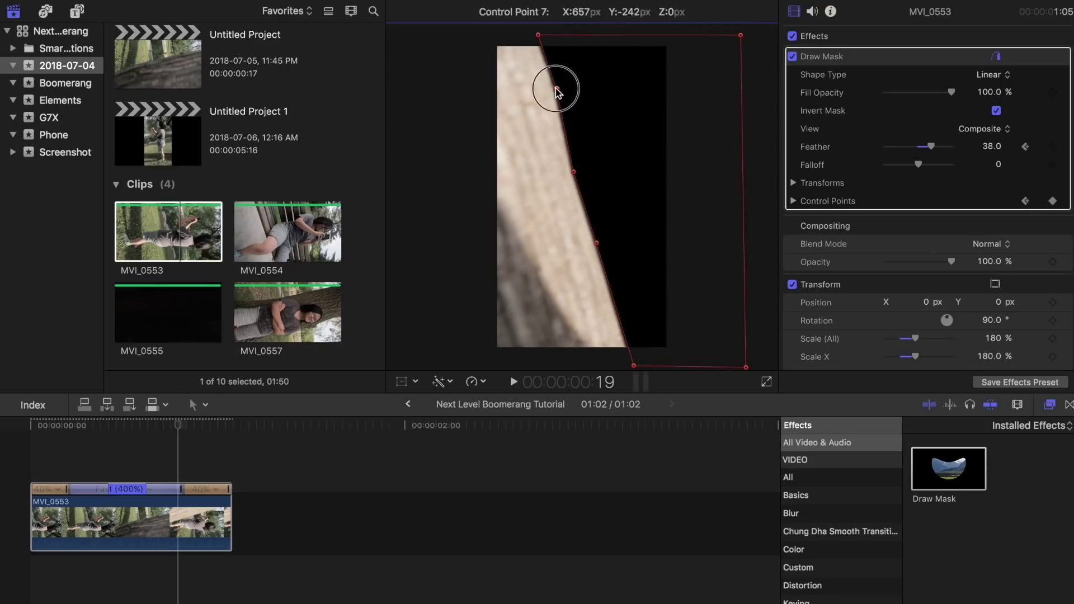
key("Right")
key("Right")
key("Right")
left_click_drag(600, 132, 480, 37)
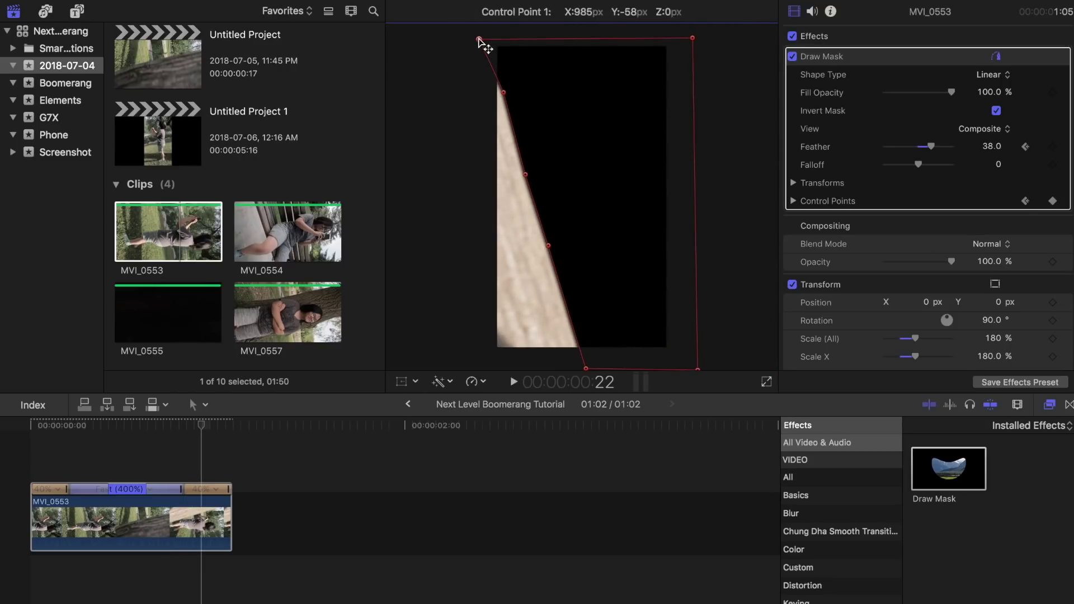
key("Right")
key("Right")
left_click_drag(692, 190, 782, 187)
key("Right")
key("Right")
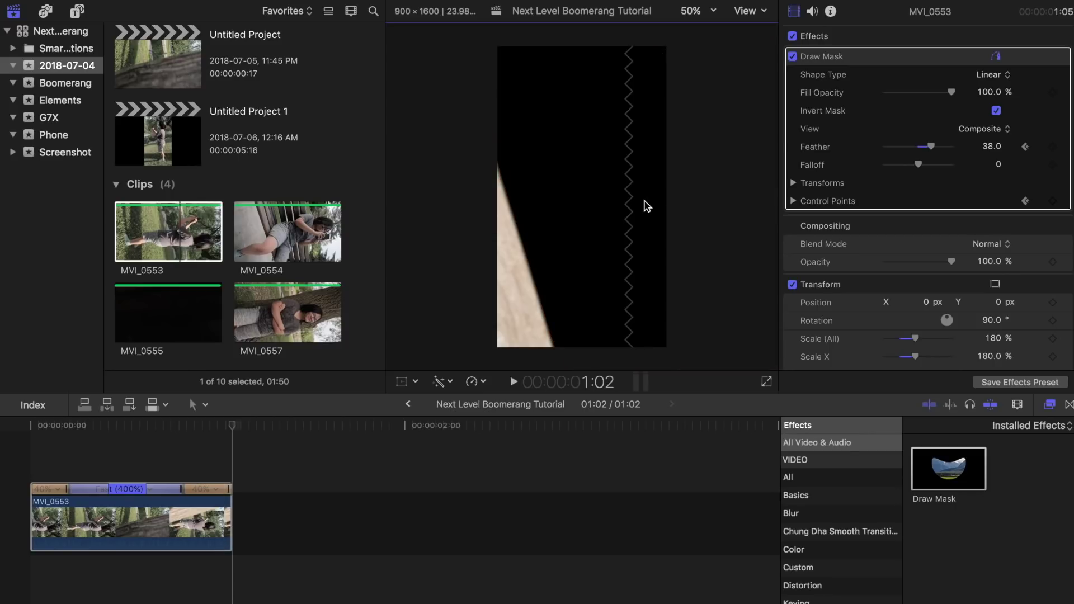
- Connect part of MVI_0554 beneath MVI_0553 and slow it to 40% with Automatic Speed
mouse_move(258, 232)
left_mouse_down()
mouse_move(305, 232)
mouse_move(192, 396)
mouse_move(160, 594)
left_mouse_up()
left_click(161, 595)
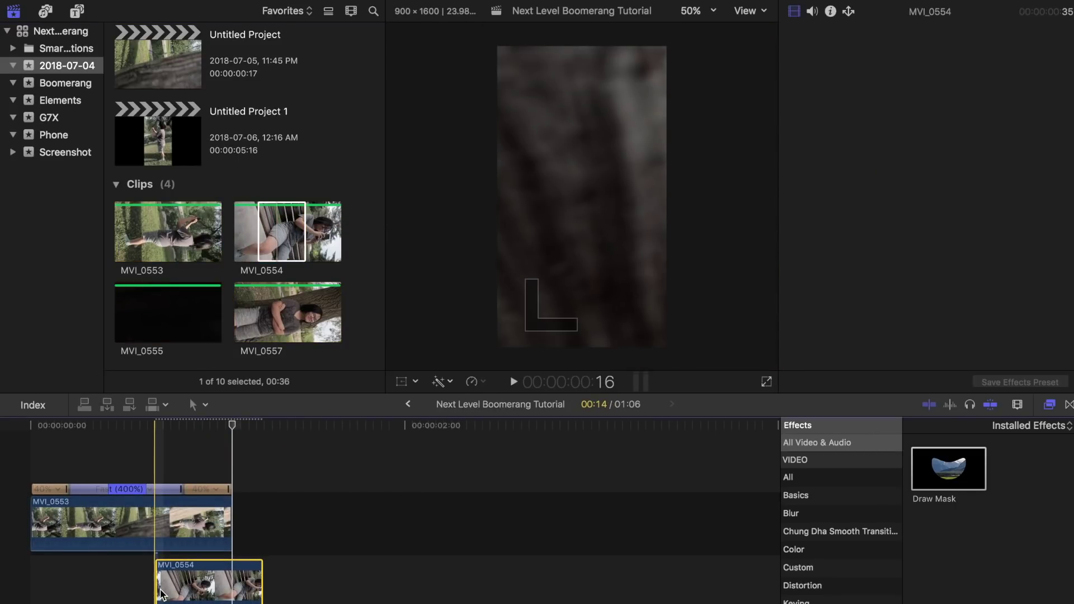
key("super+equal")
left_click(298, 579)
left_click(476, 382)
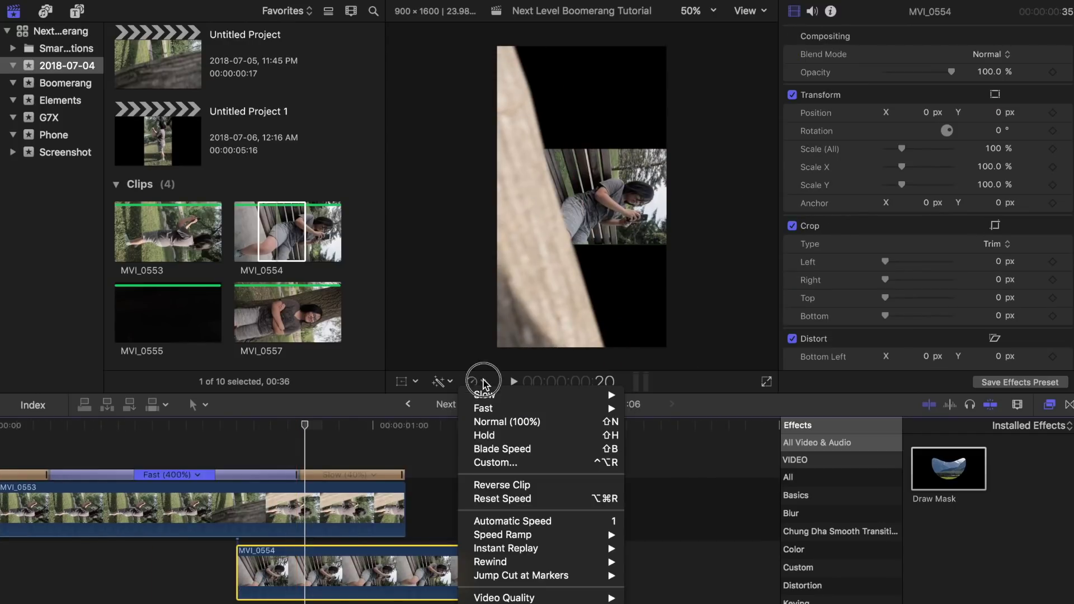
left_click(508, 521)
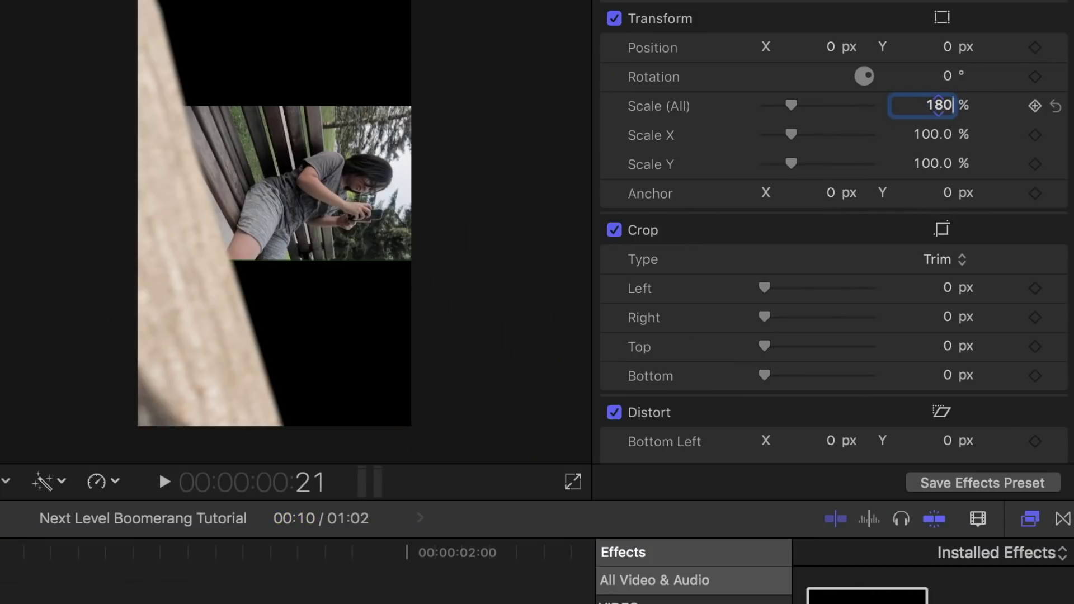
- Scale MVI_0554 to 180%, rotate it 90°, and trim its end back to about 00:10
key("Return")
left_click(943, 76)
type("90")
key("Return")
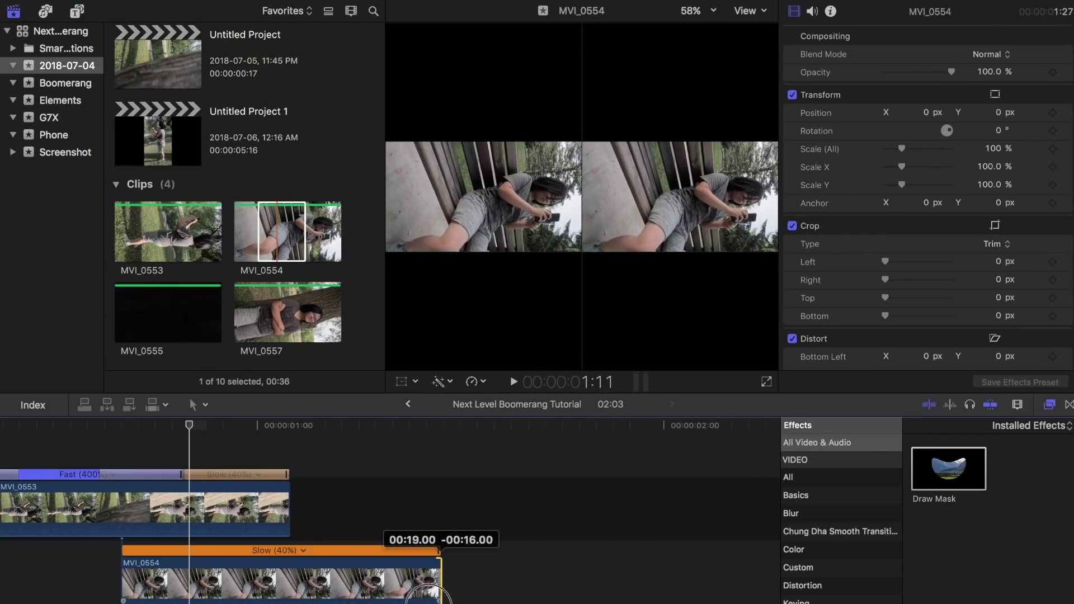
left_click_drag(480, 594, 291, 601)
key("shift+z")
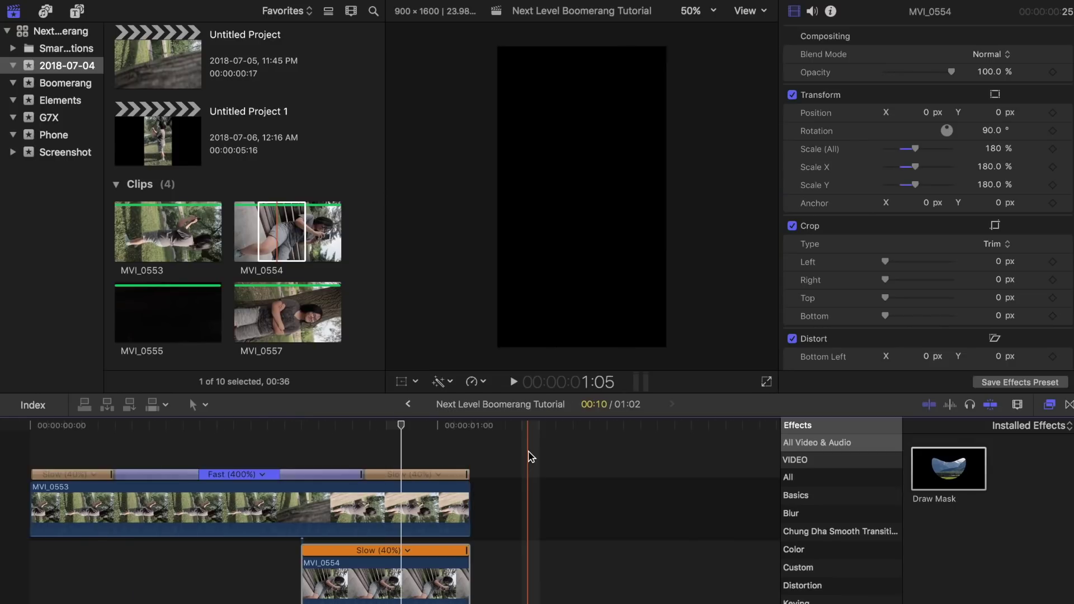
- Combine both clips into the compound clip 'Next Level Boomerang Tutorial Clip'
left_click_drag(530, 451, 421, 587)
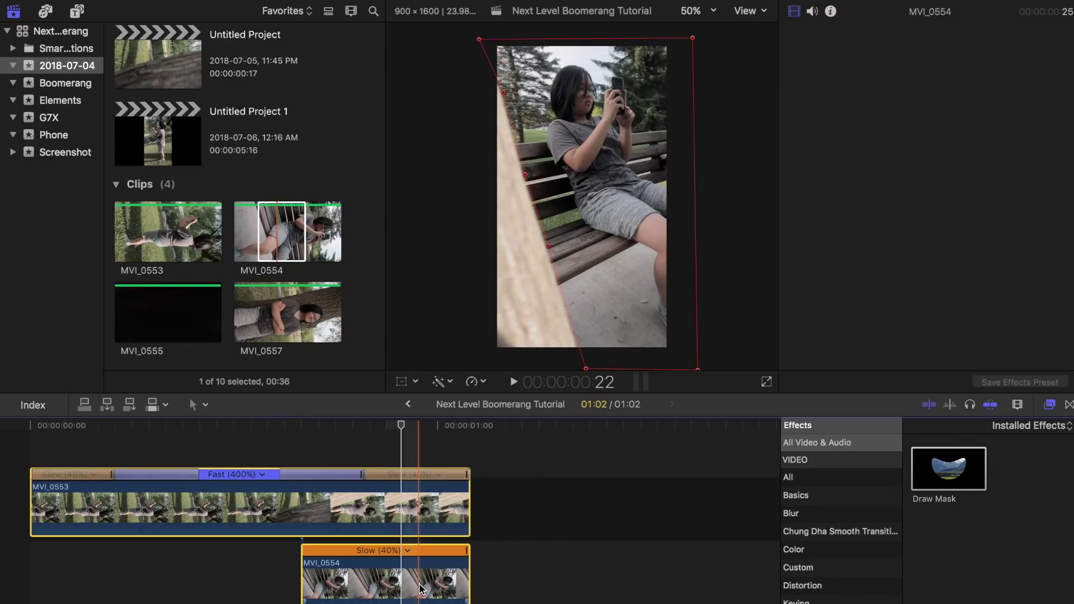
right_click(420, 587)
left_click(526, 361)
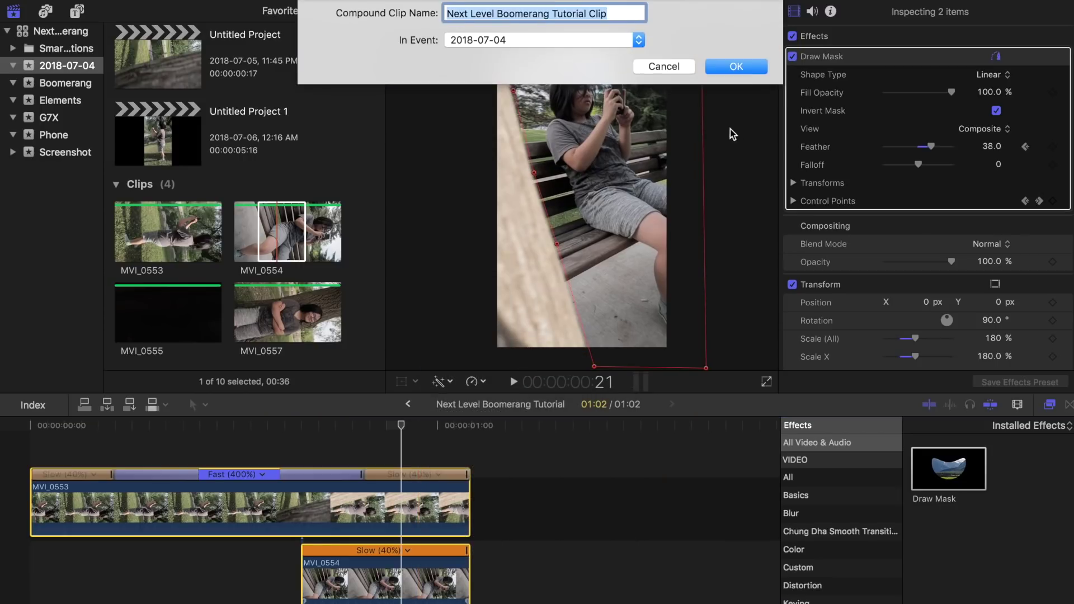
key("Return")
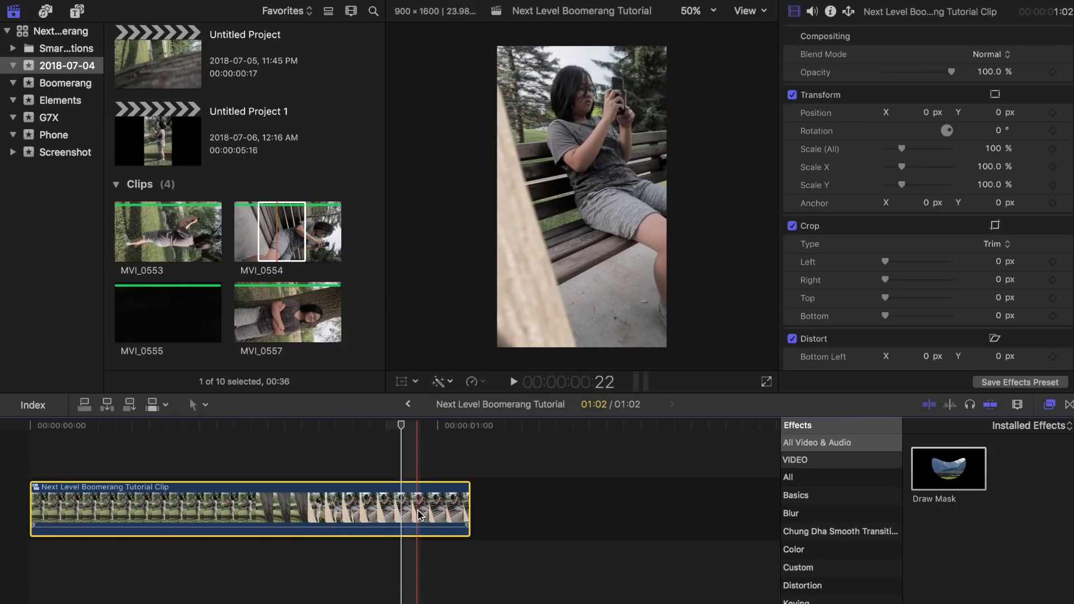
- Paste a second copy of the compound clip right after the first
left_click(472, 462)
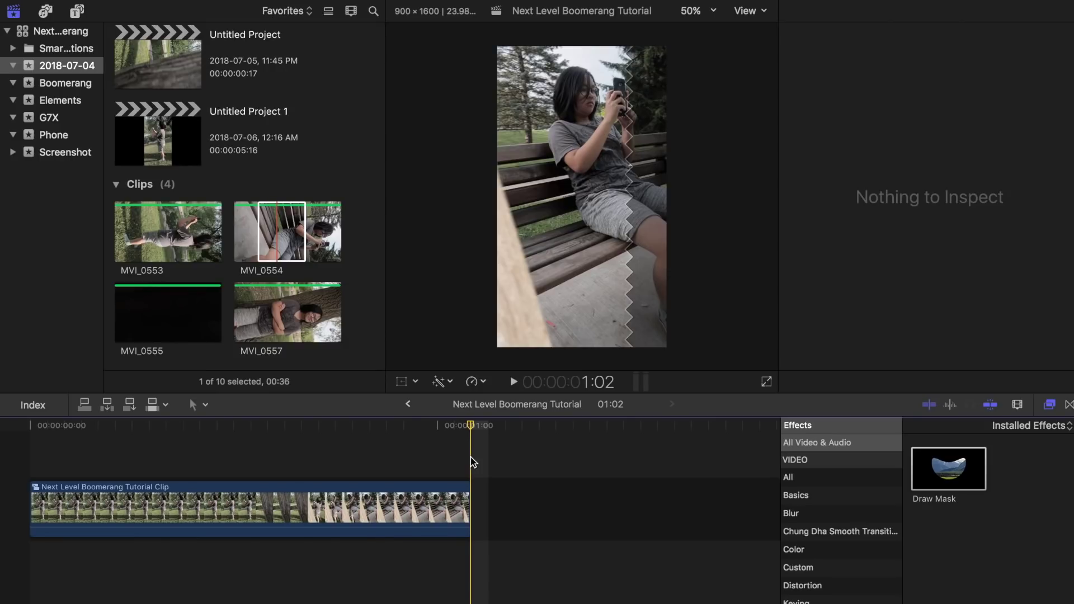
key("super+v")
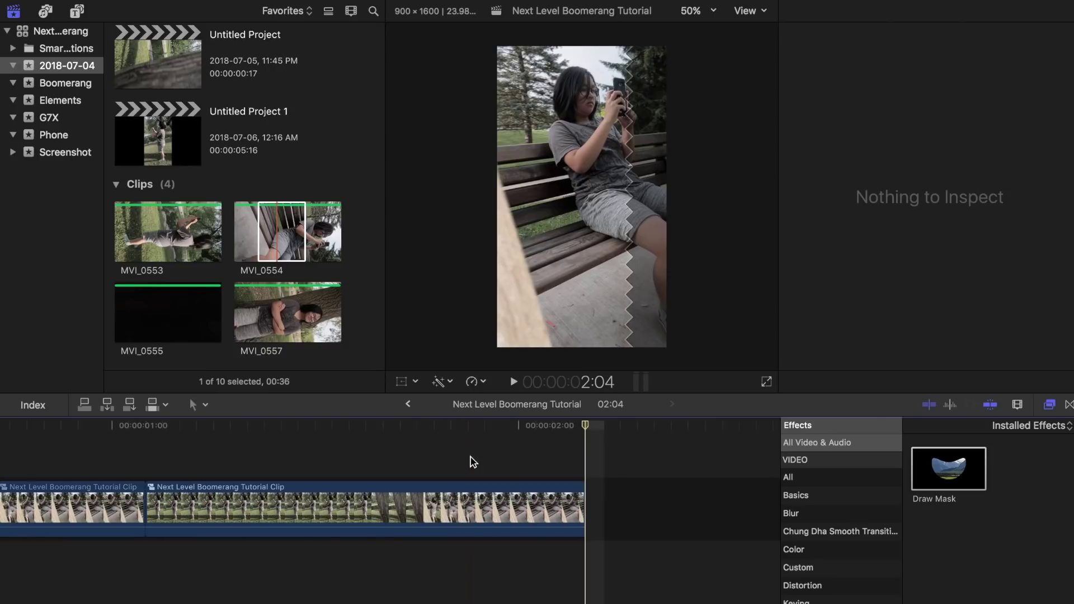
left_click(462, 487)
left_click(483, 383)
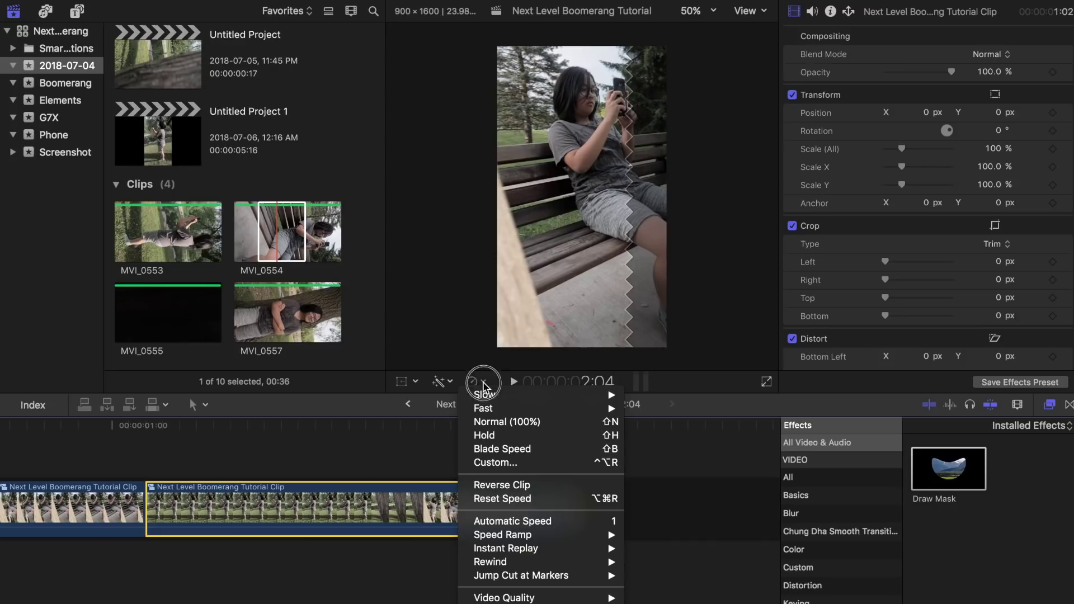
- Reverse the second clip and paste the forward–reverse pair twice more, making six clips
left_click(501, 486)
key("super+minus")
left_click_drag(137, 456, 198, 506)
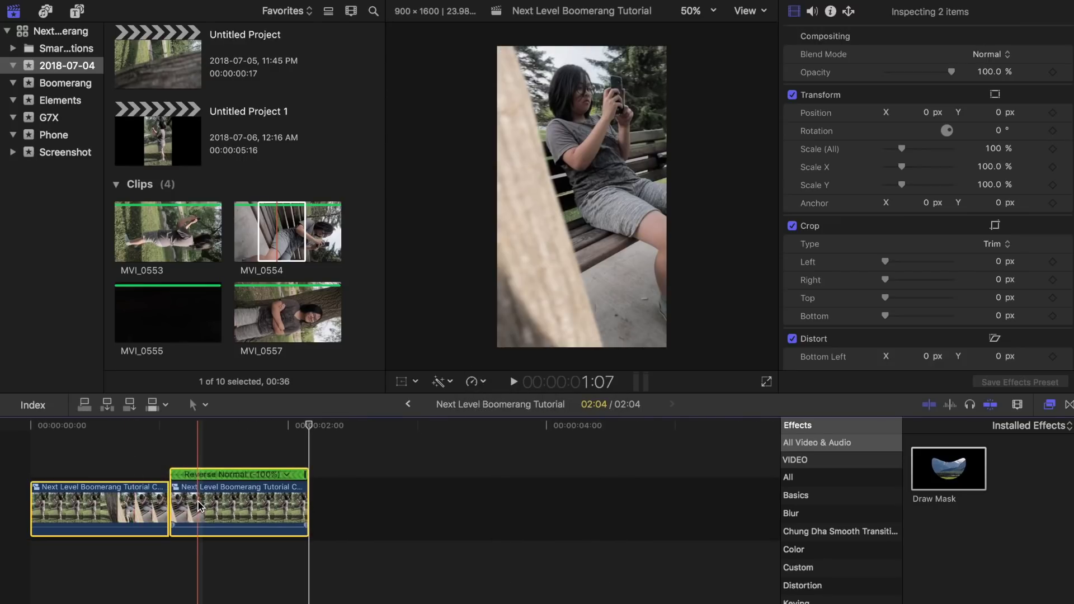
left_click(314, 450)
key("super+v")
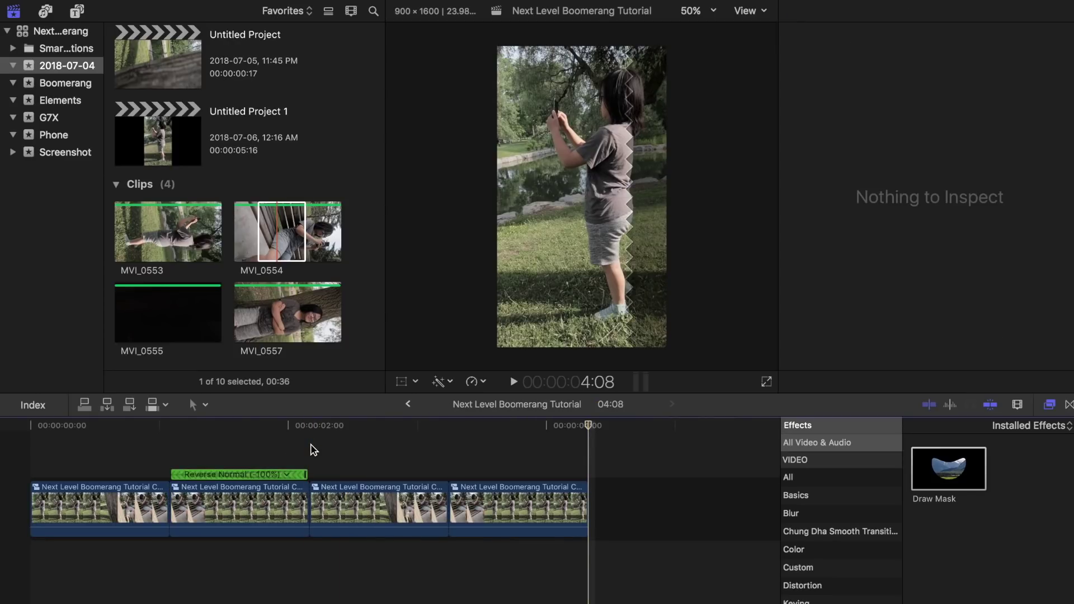
key("super+v")
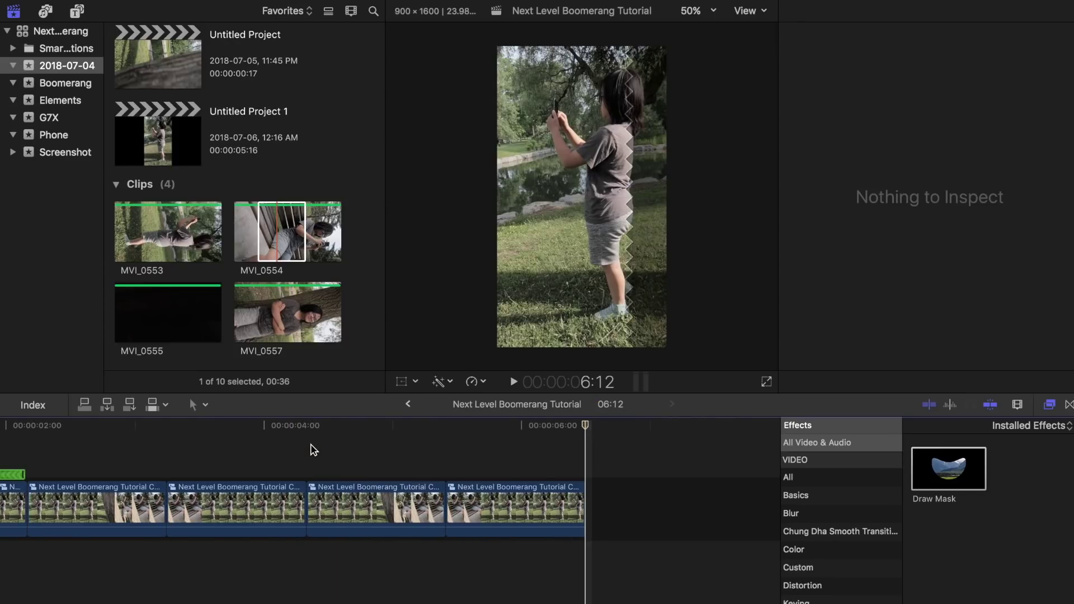
- Paste the first clip's attributes onto clips two through six
scroll(314, 450, "left", 10)
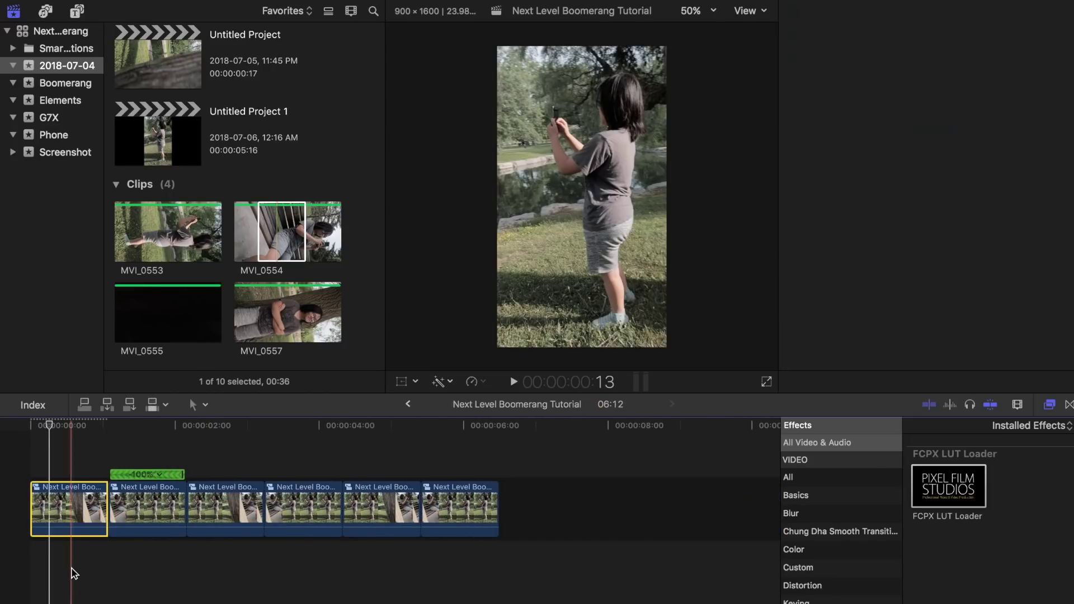
left_click_drag(507, 476, 151, 529)
key("super+shift+v")
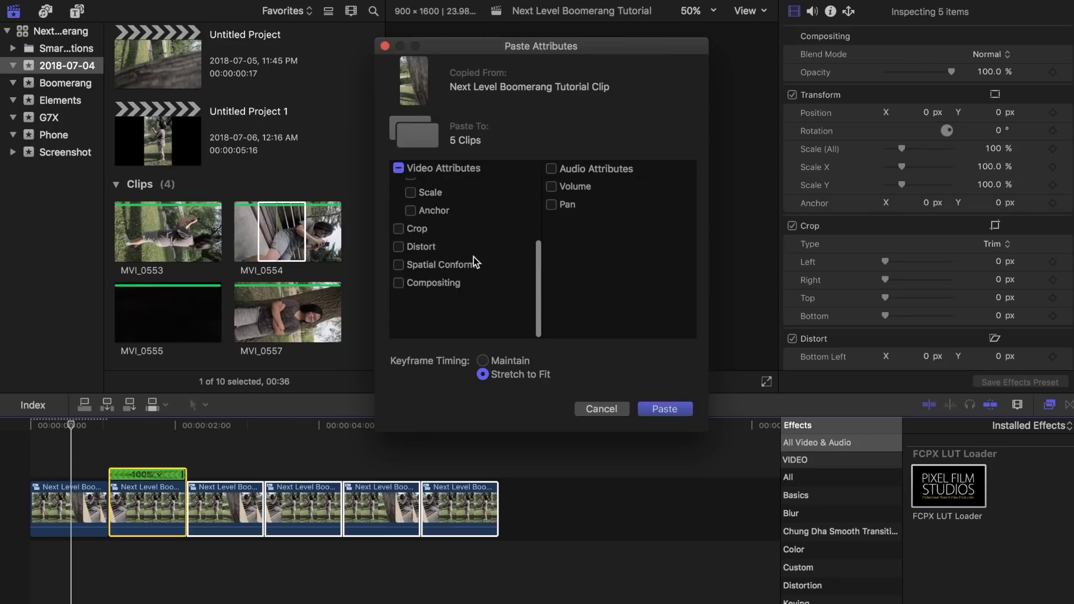
left_click(666, 408)
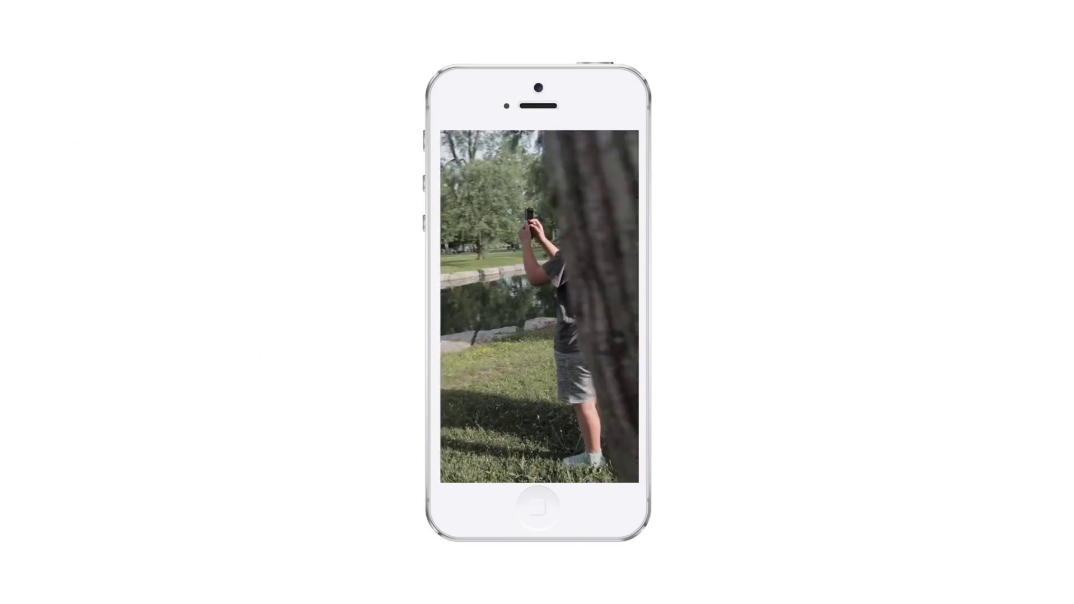